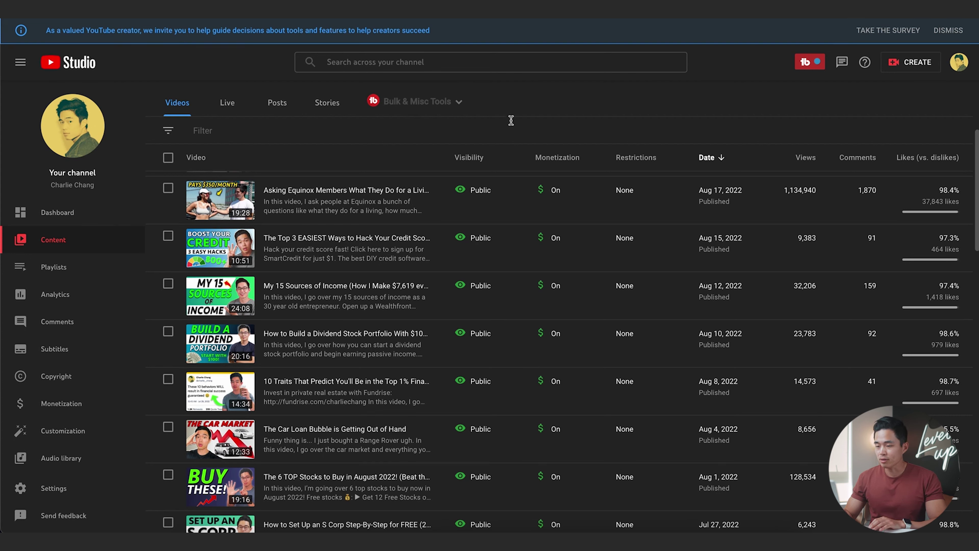
- Show the TubeBuddy 'Bulk & Misc Tools' dropdown over the Content page's video list
{"action": "left_click", "coordinate": [416, 104]}
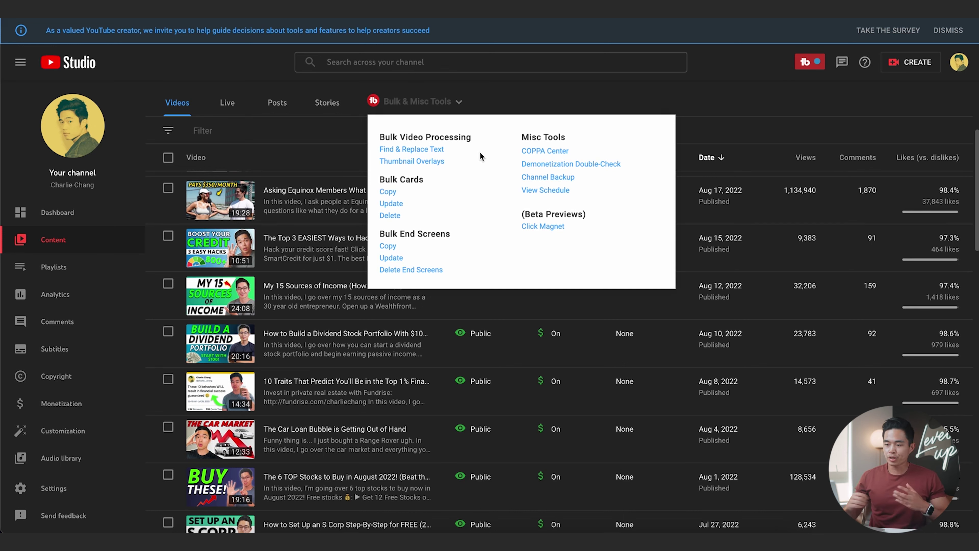
{"action": "left_click", "coordinate": [431, 151]}
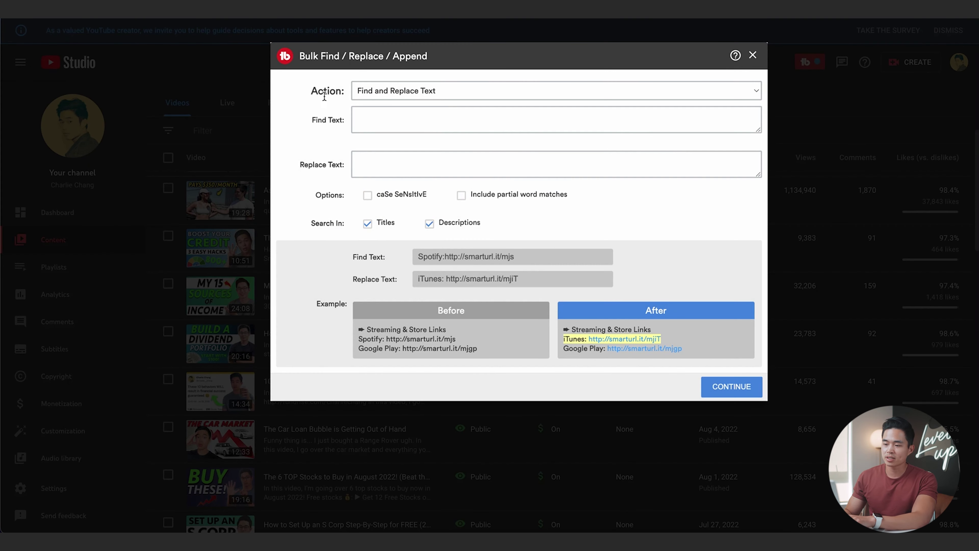
- Try the Insert After Text bulk action, then return to Find and Replace Text
{"action": "left_click", "coordinate": [722, 95]}
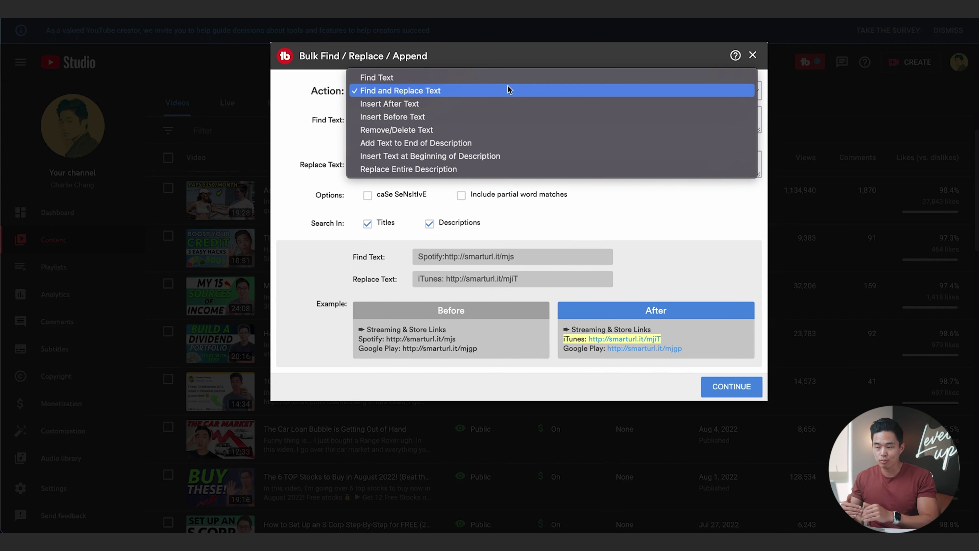
{"action": "left_click", "coordinate": [473, 103]}
{"action": "left_click", "coordinate": [400, 124]}
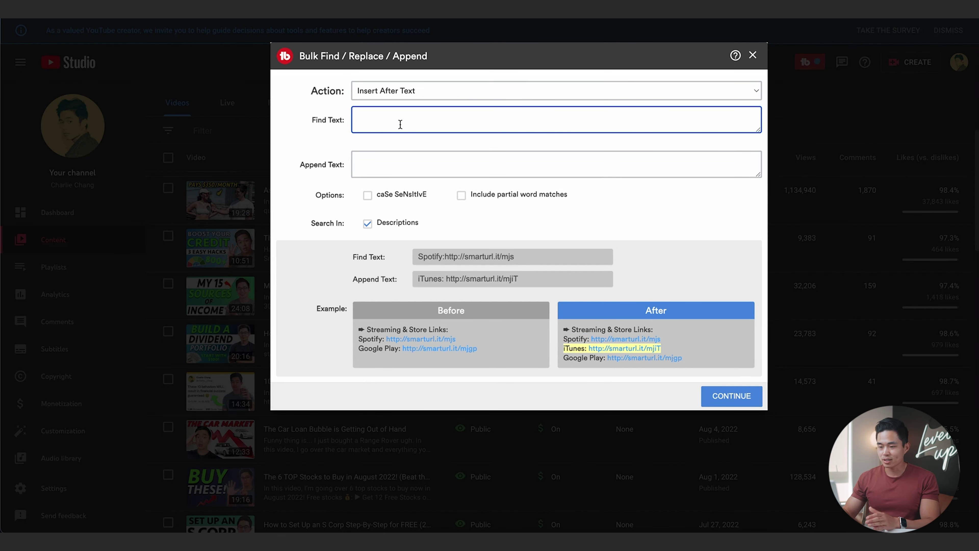
{"action": "left_click", "coordinate": [412, 167]}
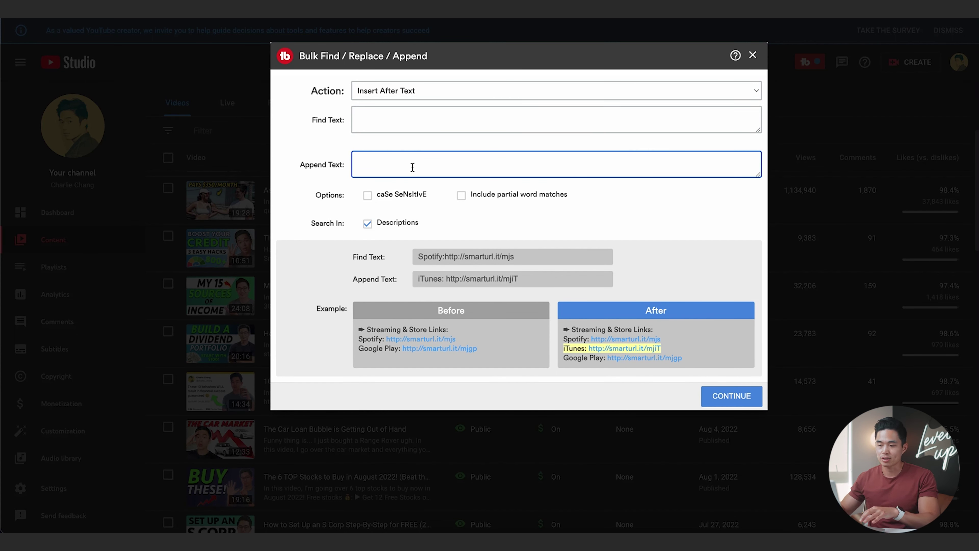
{"action": "left_click", "coordinate": [423, 94]}
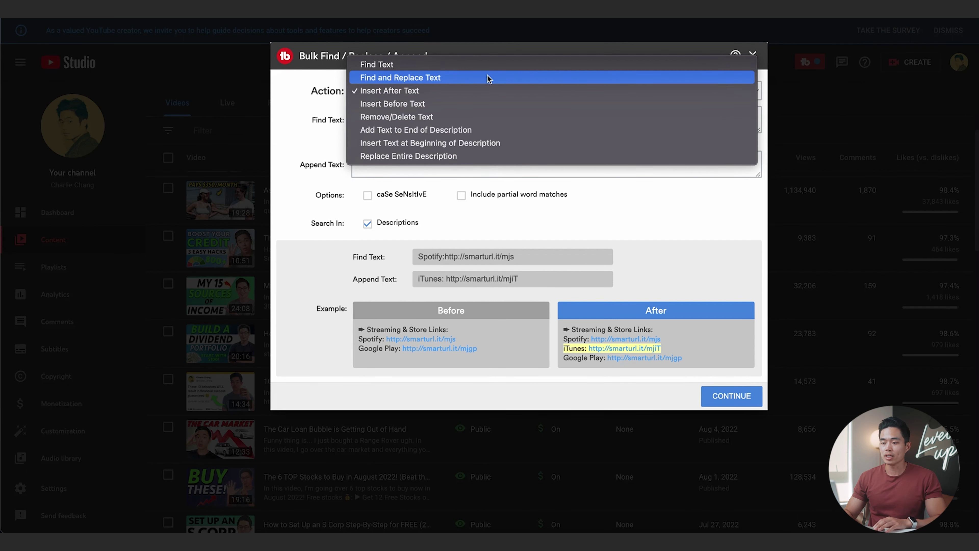
{"action": "left_click", "coordinate": [441, 78]}
{"action": "left_click", "coordinate": [485, 121]}
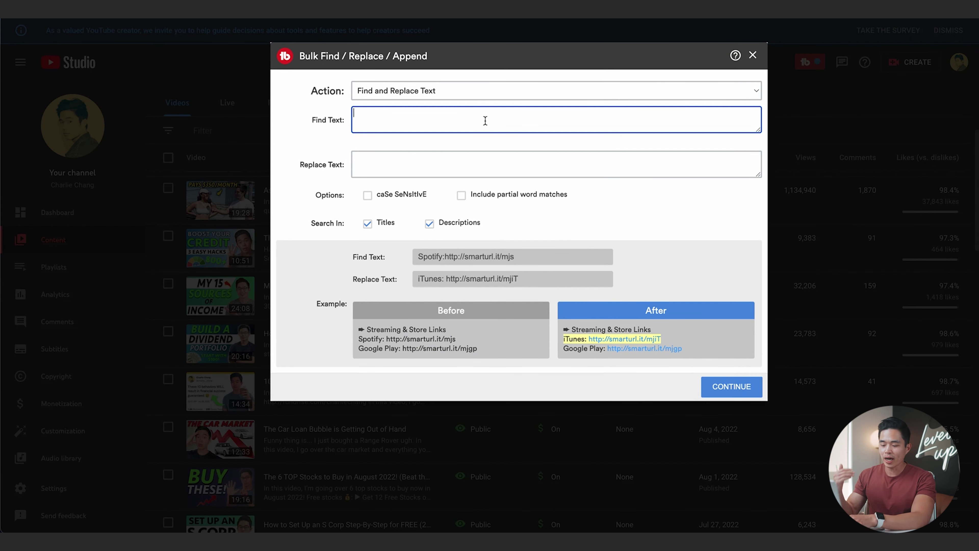
{"action": "type", "text": "https://robinhood.c3me6x.net/d4J57"}
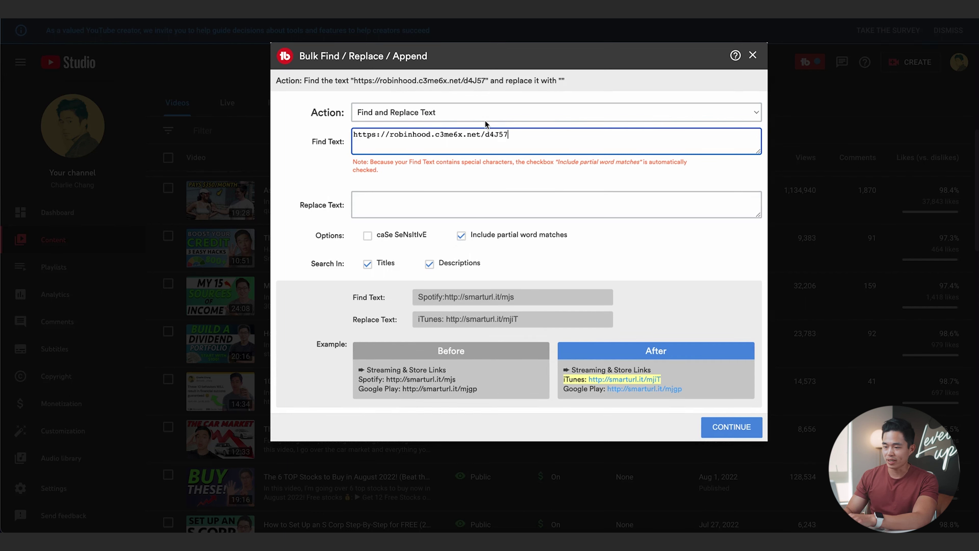
{"action": "left_click", "coordinate": [447, 135]}
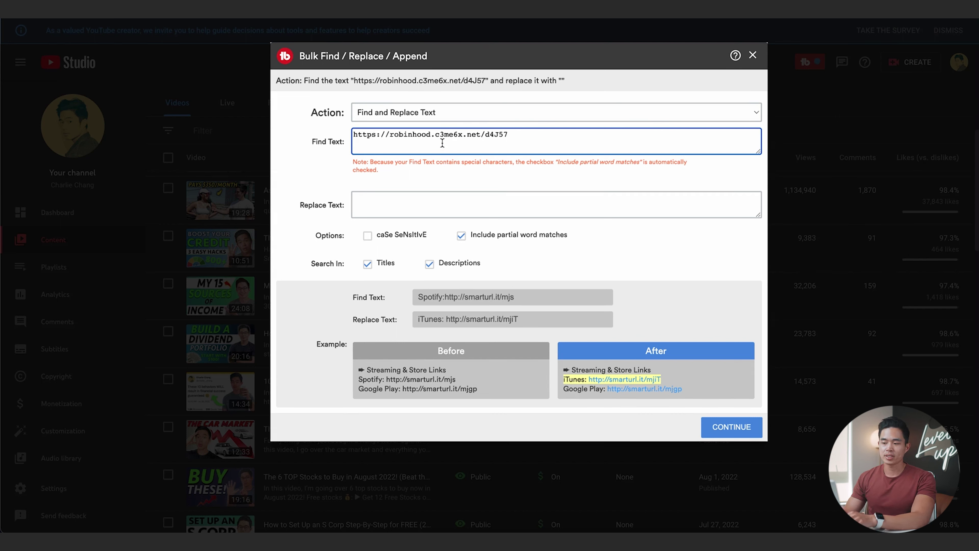
{"action": "triple_click", "coordinate": [469, 136]}
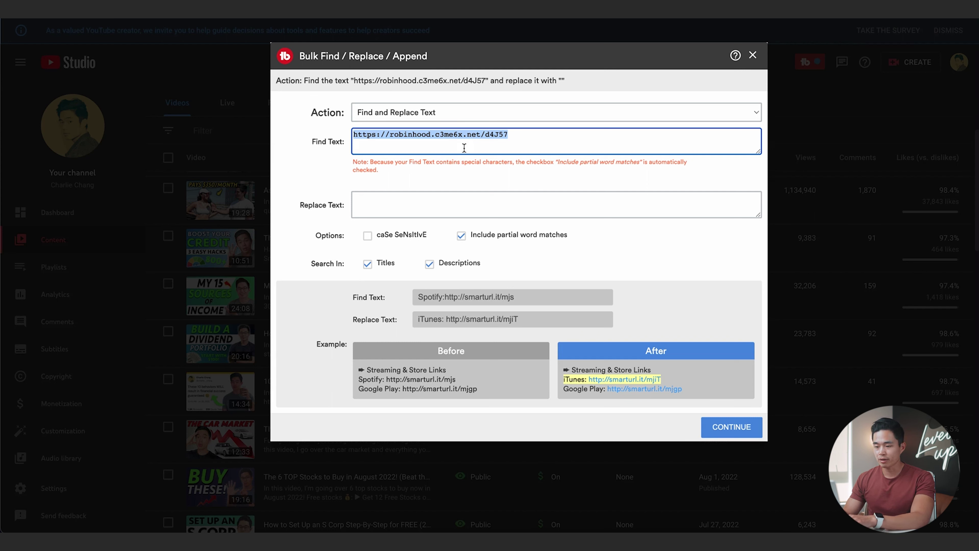
{"action": "left_click", "coordinate": [509, 177]}
{"action": "left_click", "coordinate": [398, 209]}
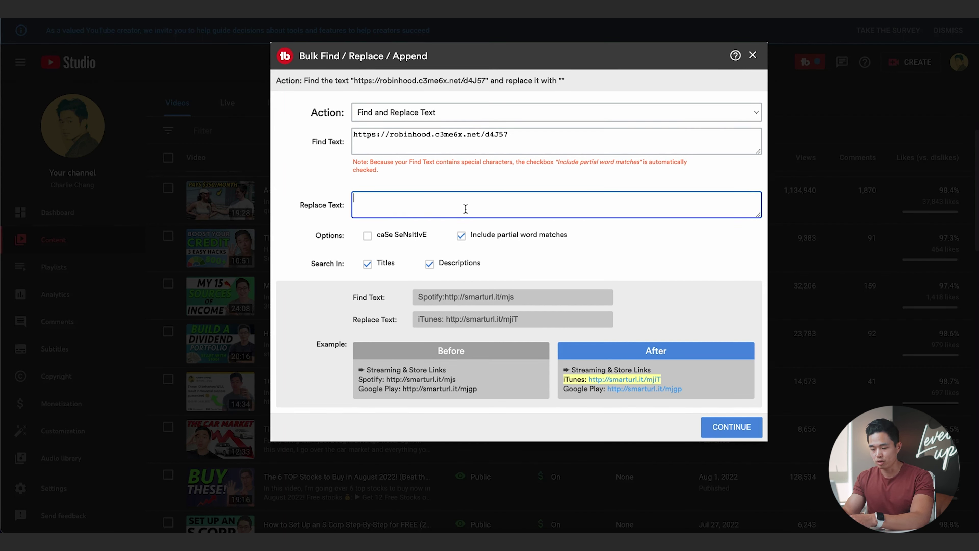
{"action": "type", "text": "https://bit.ly/robinhood1stock"}
{"action": "key", "text": "Tab"}
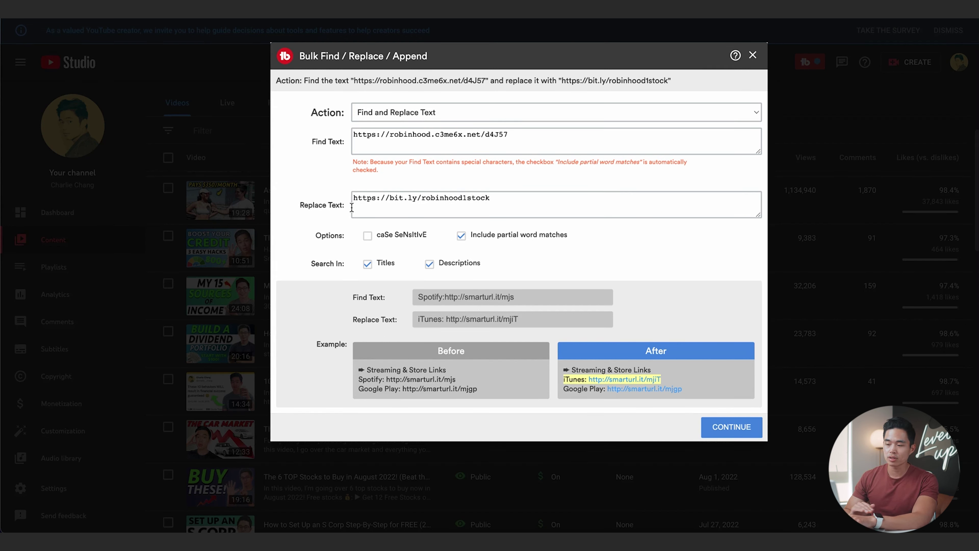
{"action": "triple_click", "coordinate": [424, 137]}
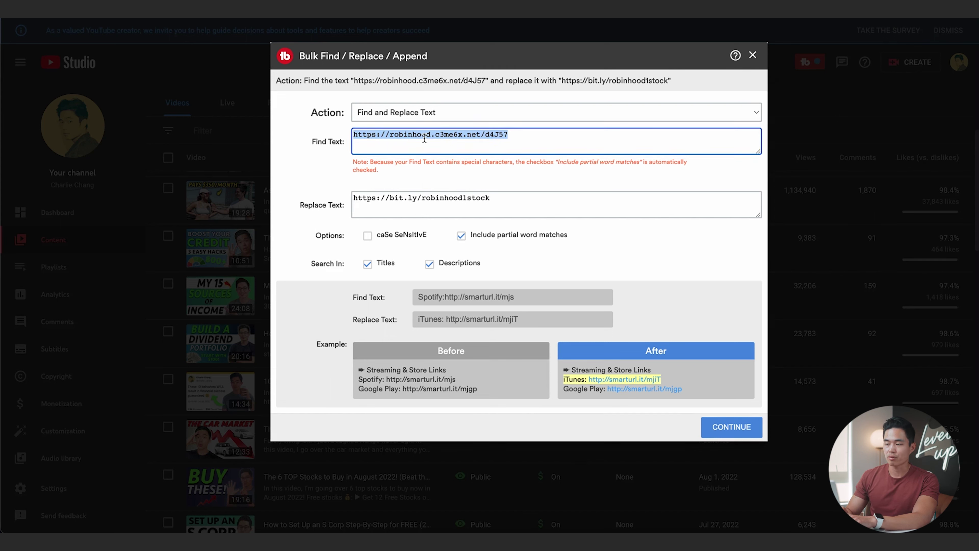
{"action": "triple_click", "coordinate": [468, 202]}
{"action": "left_click", "coordinate": [308, 212]}
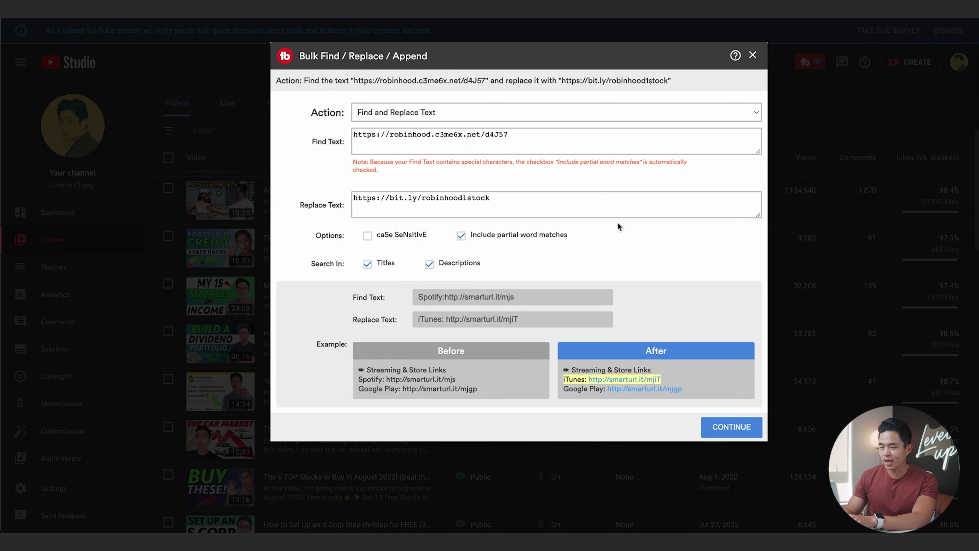
{"action": "left_click", "coordinate": [731, 426]}
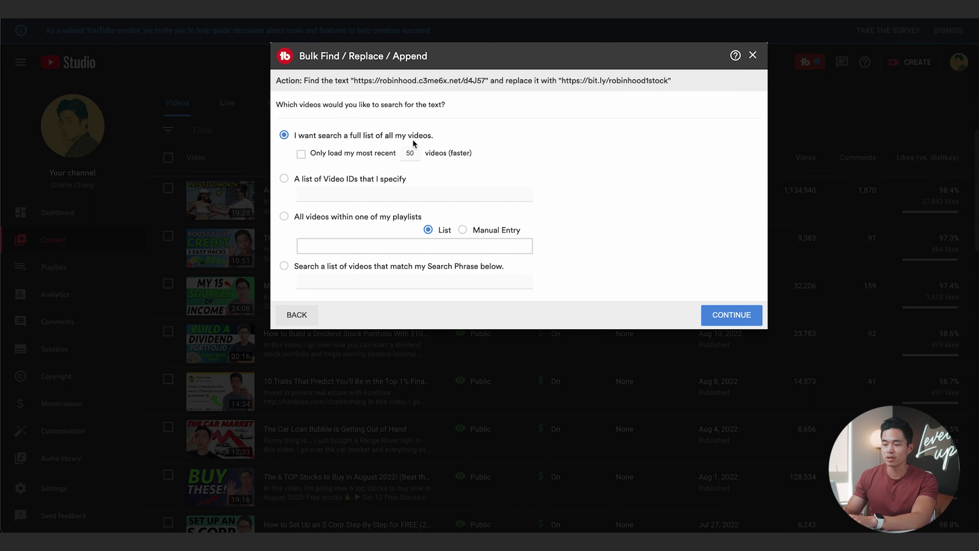
- Run the link replacement on all 150 videos from the full list and confirm it
{"action": "left_click", "coordinate": [728, 315]}
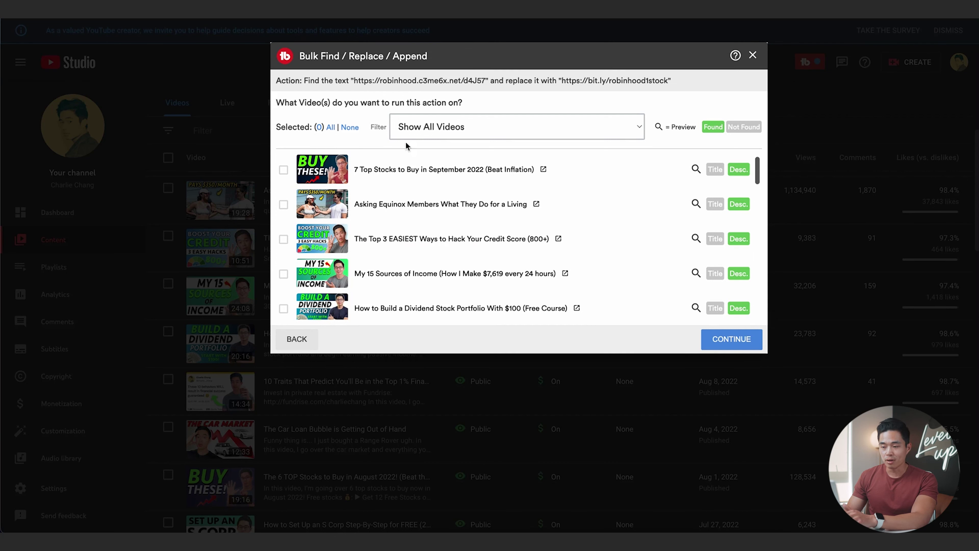
{"action": "left_click", "coordinate": [330, 127]}
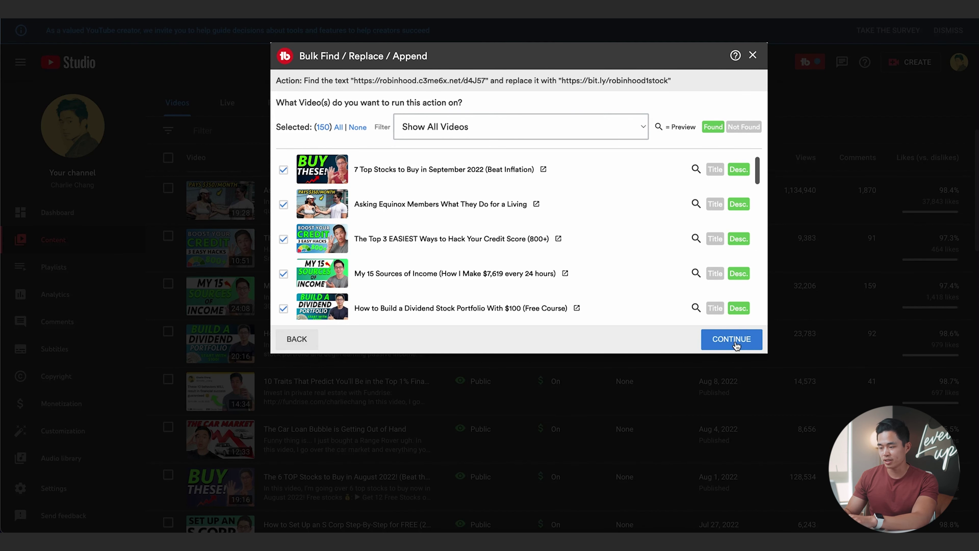
{"action": "left_click", "coordinate": [734, 342]}
{"action": "left_click", "coordinate": [300, 168]}
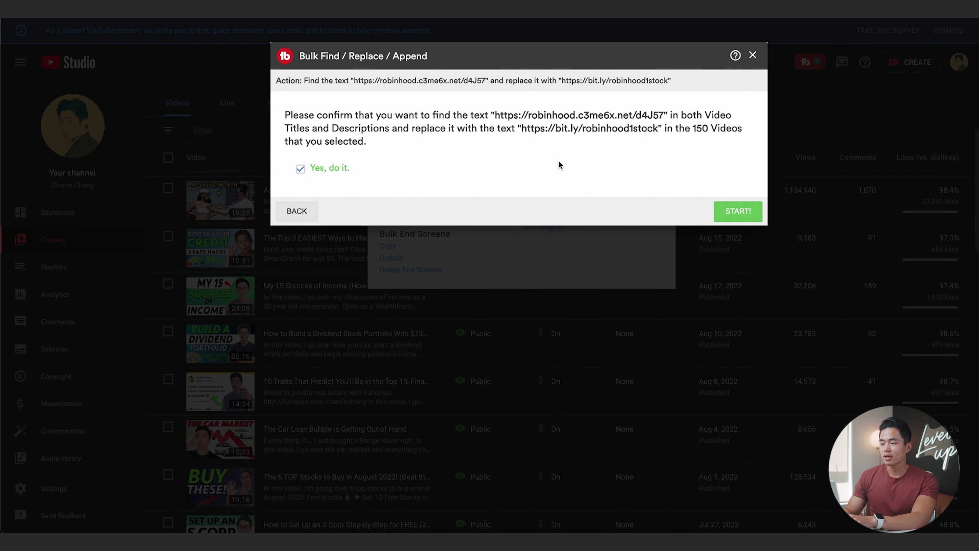
{"action": "left_click", "coordinate": [732, 217]}
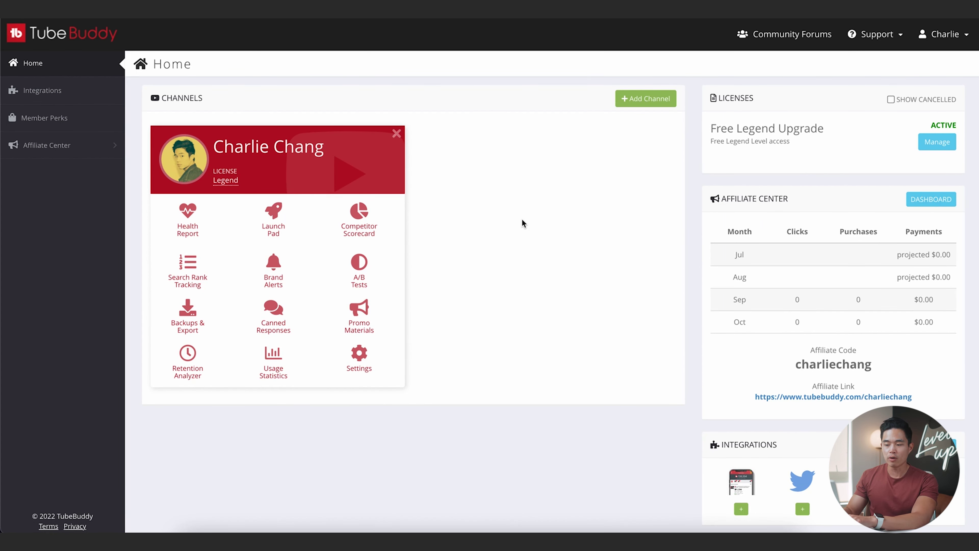
- Open Manage AB Tests and the 'Quitting Your Job' title test's status page
{"action": "left_click", "coordinate": [360, 283]}
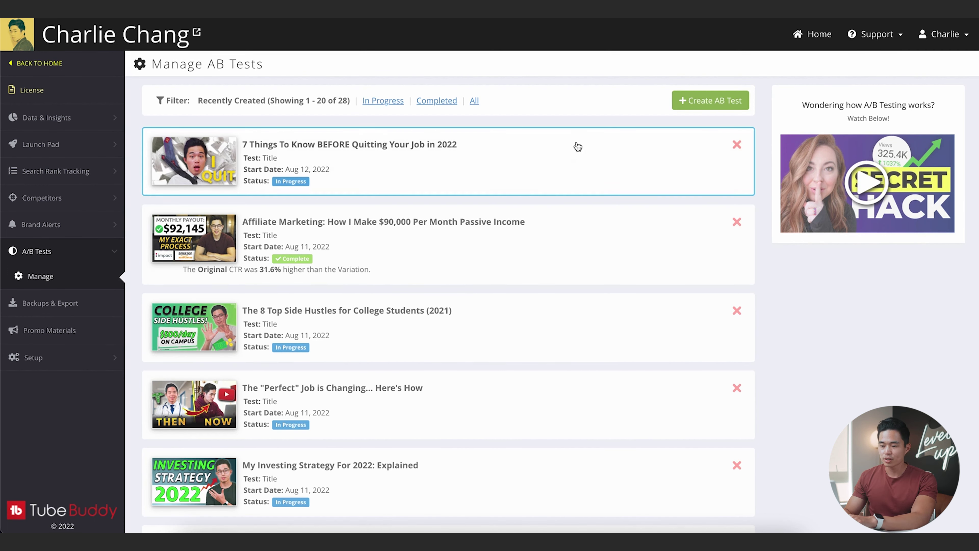
{"action": "scroll", "coordinate": [501, 320], "scroll_direction": "down", "scroll_amount": 7}
{"action": "scroll", "coordinate": [503, 319], "scroll_direction": "up", "scroll_amount": 7}
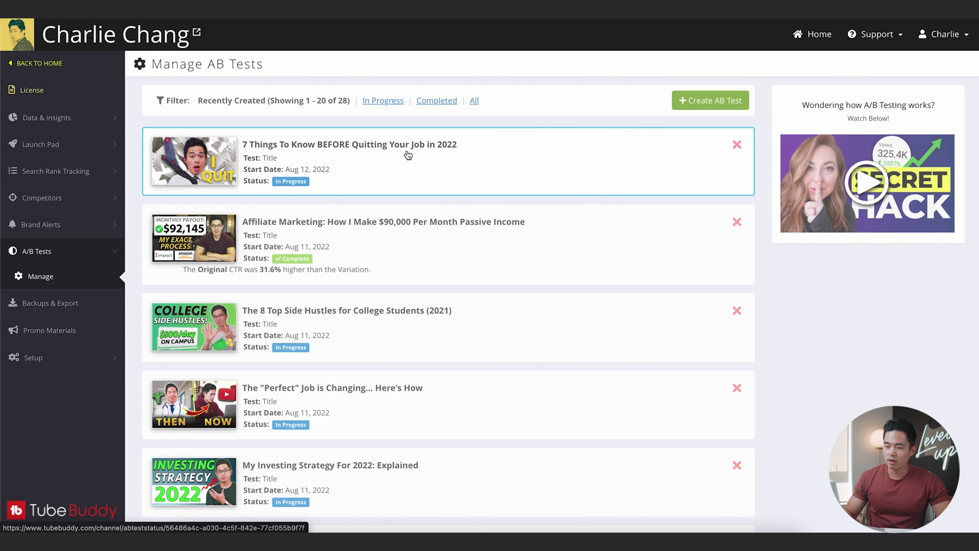
{"action": "left_click", "coordinate": [418, 168]}
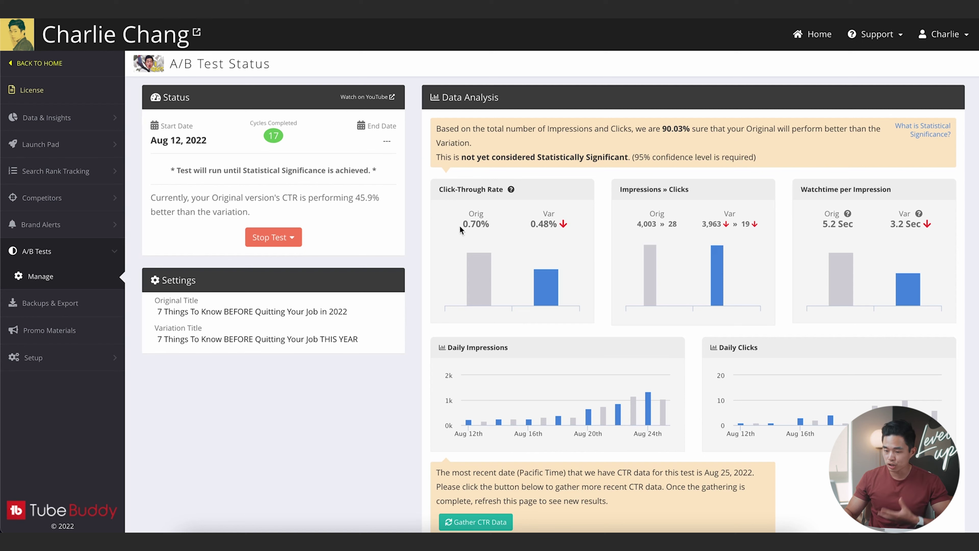
{"action": "triple_click", "coordinate": [332, 313]}
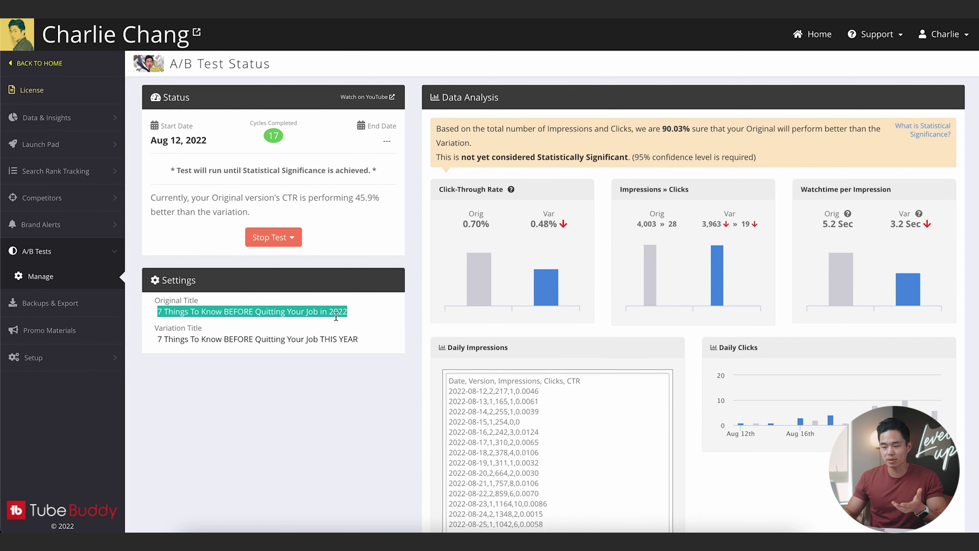
- Review the test results: Original leading with 0.70% vs 0.48% CTR and 56 vs 44 views
{"action": "left_click", "coordinate": [333, 374]}
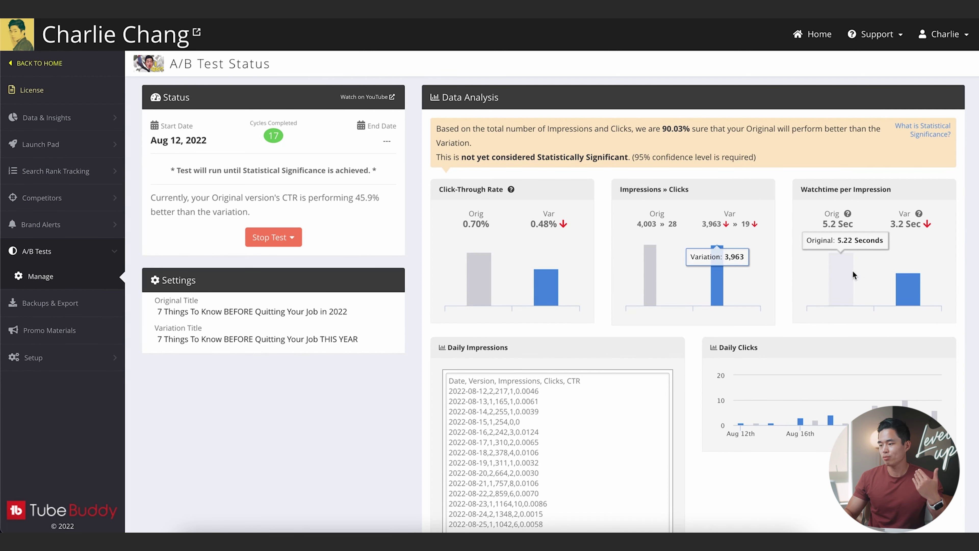
{"action": "scroll", "coordinate": [855, 334], "scroll_direction": "down", "scroll_amount": 5}
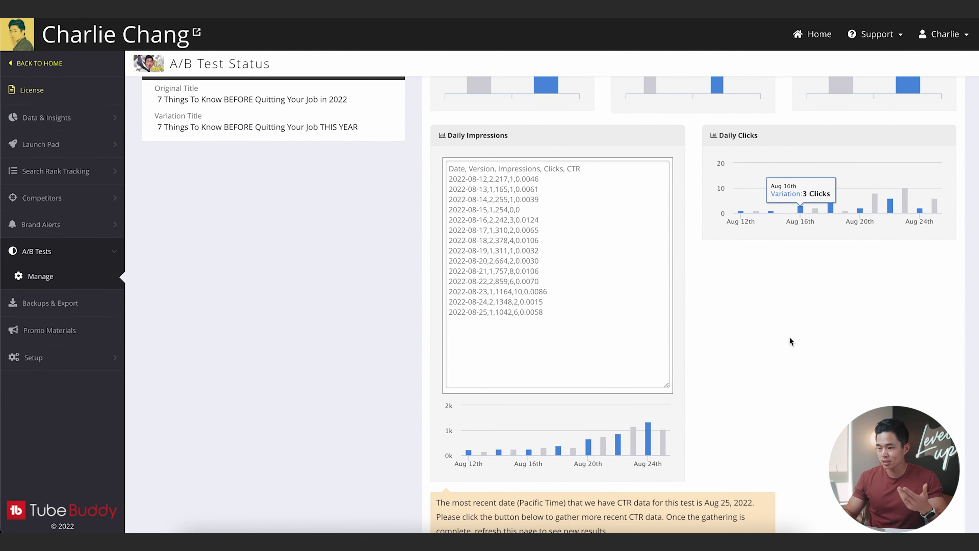
{"action": "scroll", "coordinate": [726, 394], "scroll_direction": "down", "scroll_amount": 10}
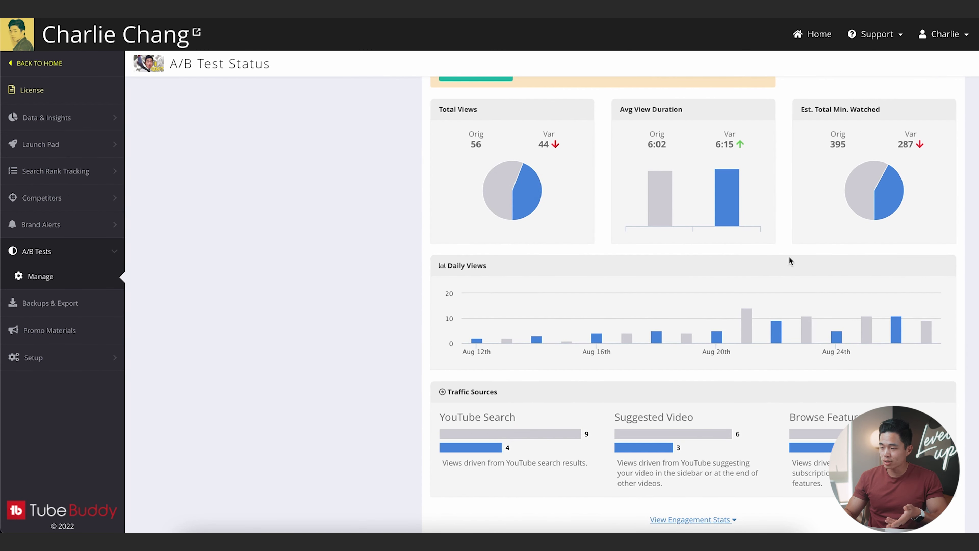
{"action": "scroll", "coordinate": [275, 328], "scroll_direction": "up", "scroll_amount": 7}
{"action": "scroll", "coordinate": [275, 330], "scroll_direction": "up", "scroll_amount": 10}
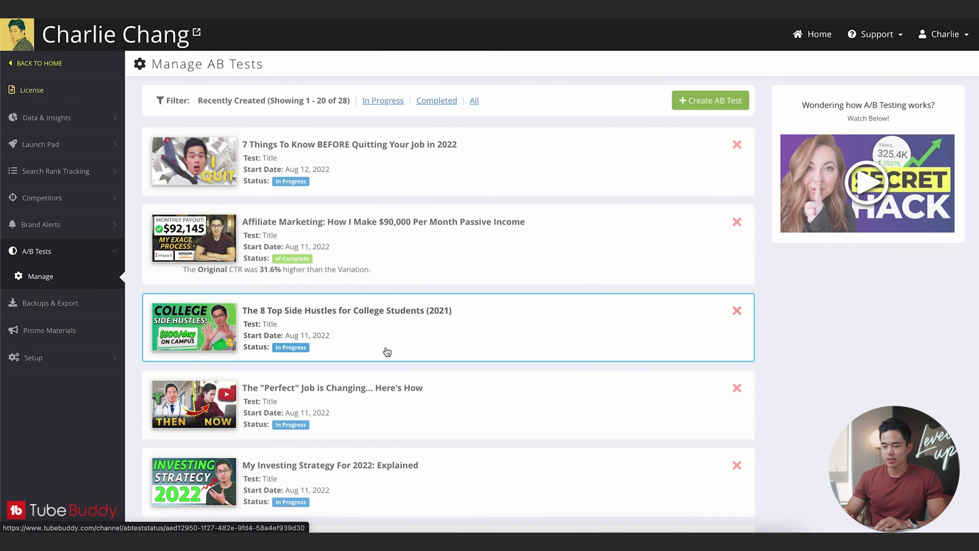
{"action": "scroll", "coordinate": [373, 314], "scroll_direction": "down", "scroll_amount": 6}
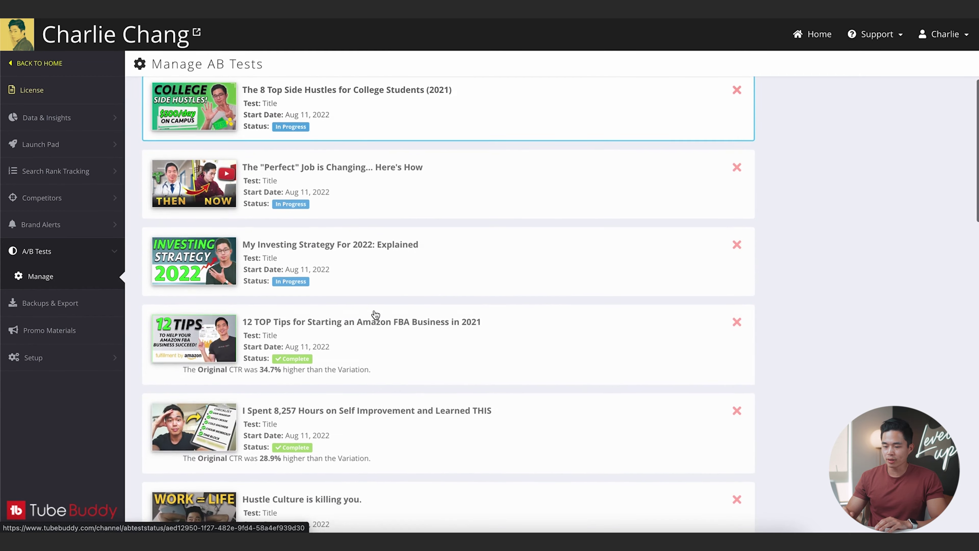
{"action": "scroll", "coordinate": [376, 315], "scroll_direction": "down", "scroll_amount": 6}
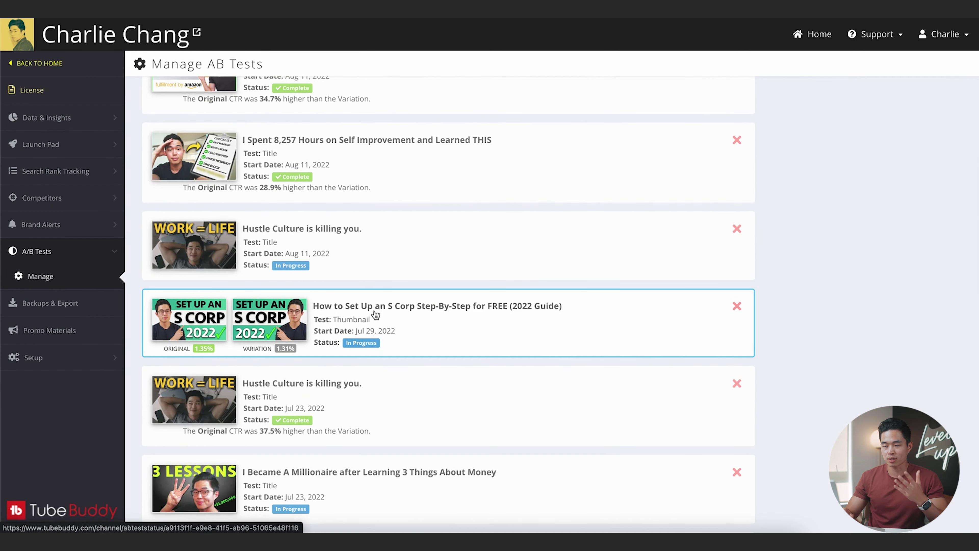
{"action": "scroll", "coordinate": [376, 315], "scroll_direction": "up", "scroll_amount": 12}
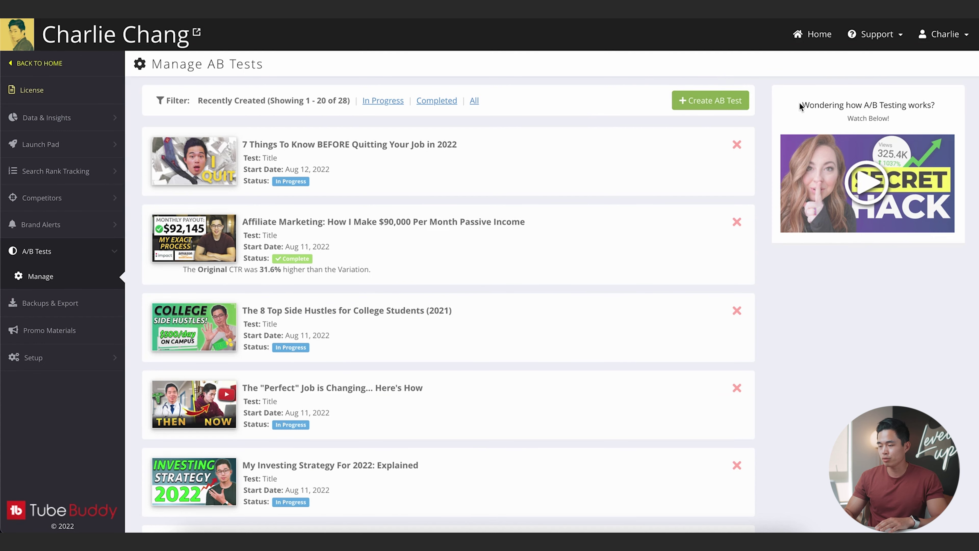
- Create a Metadata A/B test on the 'Asking Tesla Owners What They Do For a Living' video
{"action": "left_click", "coordinate": [711, 103]}
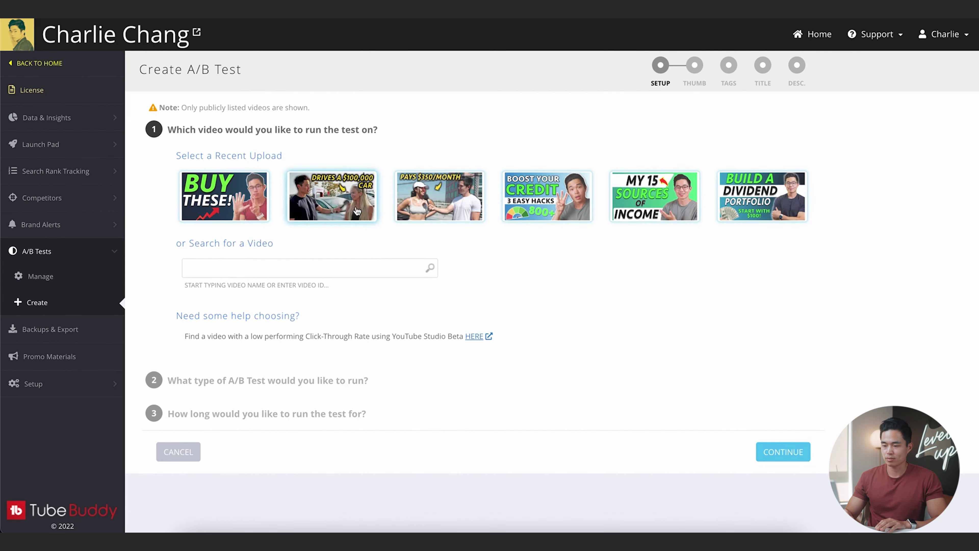
{"action": "left_click", "coordinate": [336, 212]}
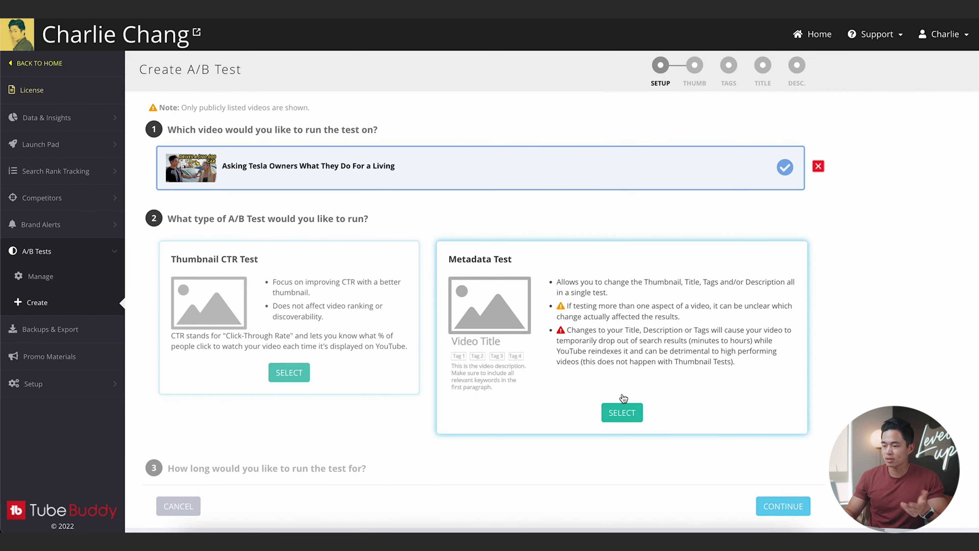
{"action": "left_click", "coordinate": [616, 414]}
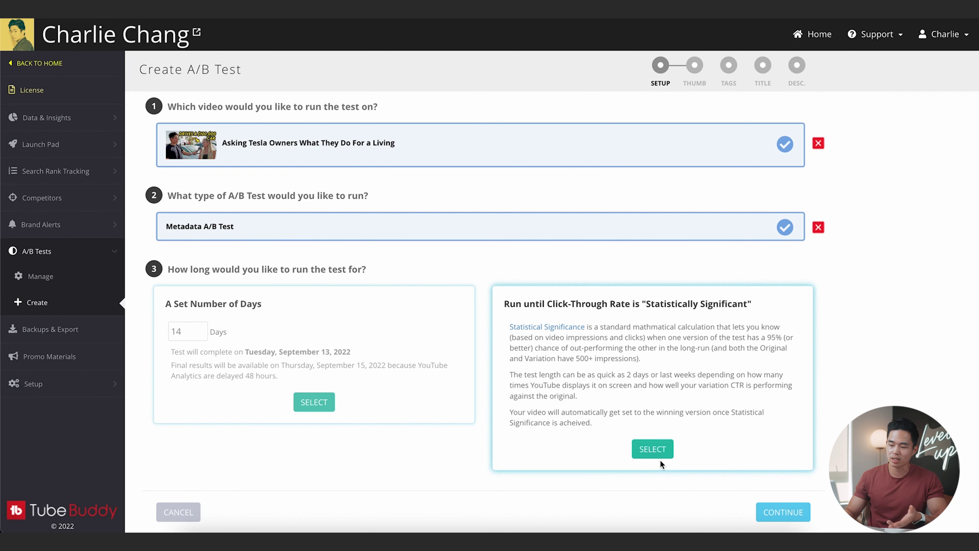
{"action": "left_click", "coordinate": [663, 452]}
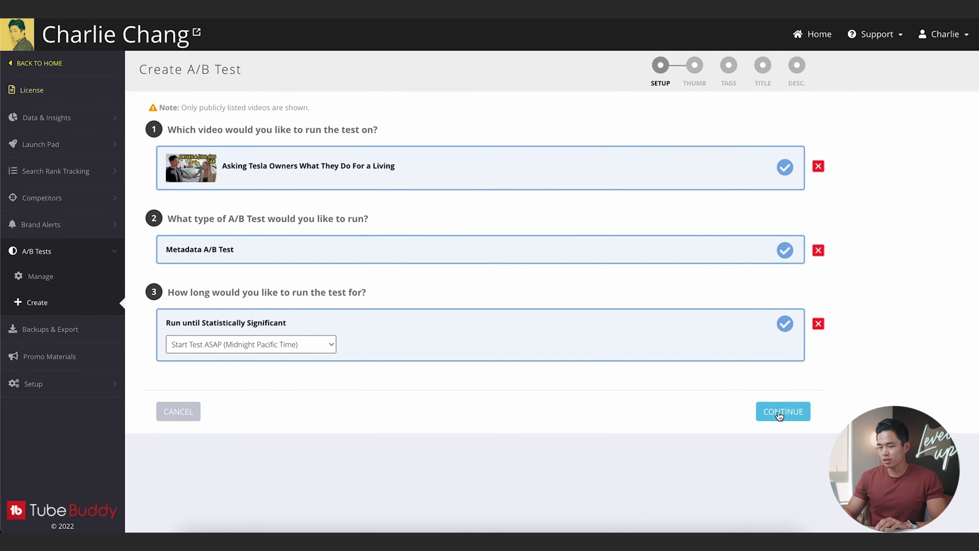
{"action": "left_click", "coordinate": [779, 413]}
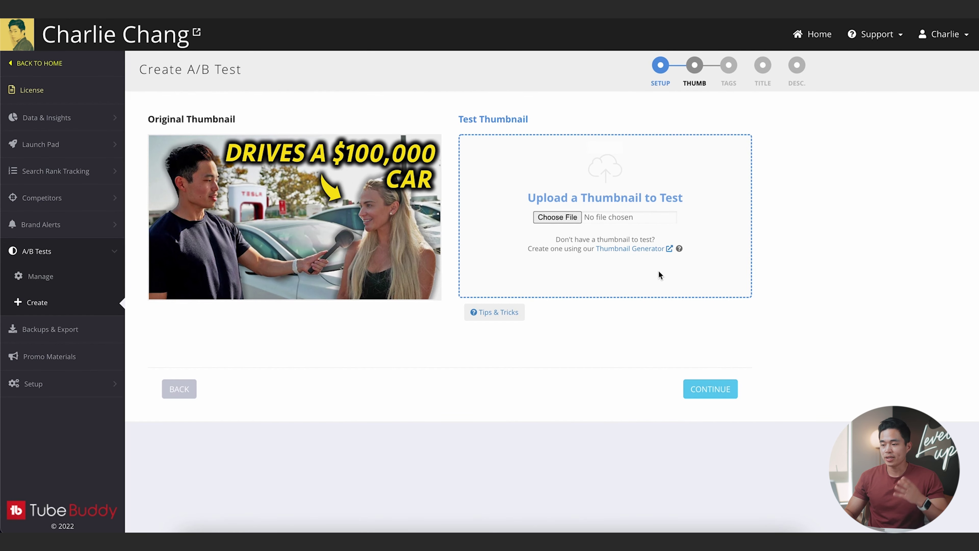
- Keep the original tags and change the test title's ending from 'For a Living' to 'For Work'
{"action": "left_click", "coordinate": [724, 389]}
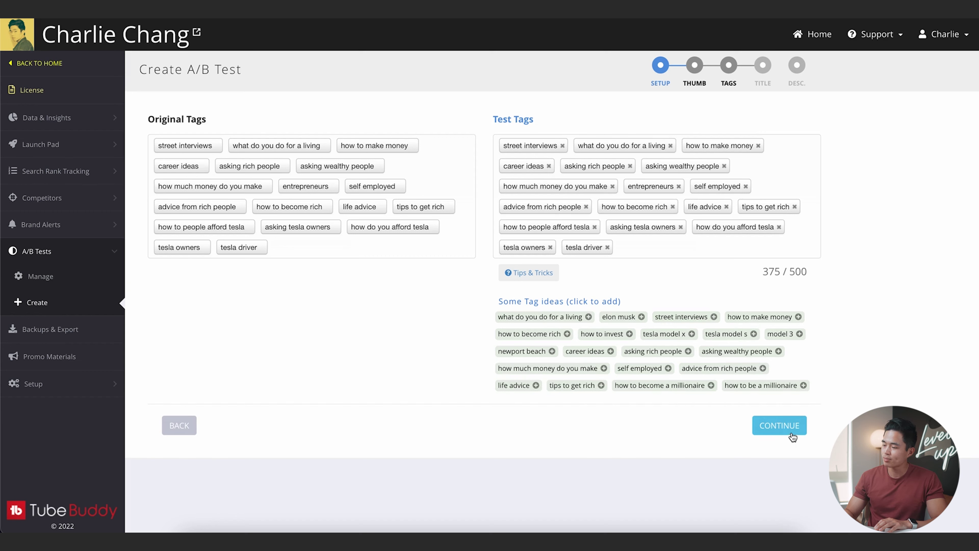
{"action": "left_click", "coordinate": [791, 431]}
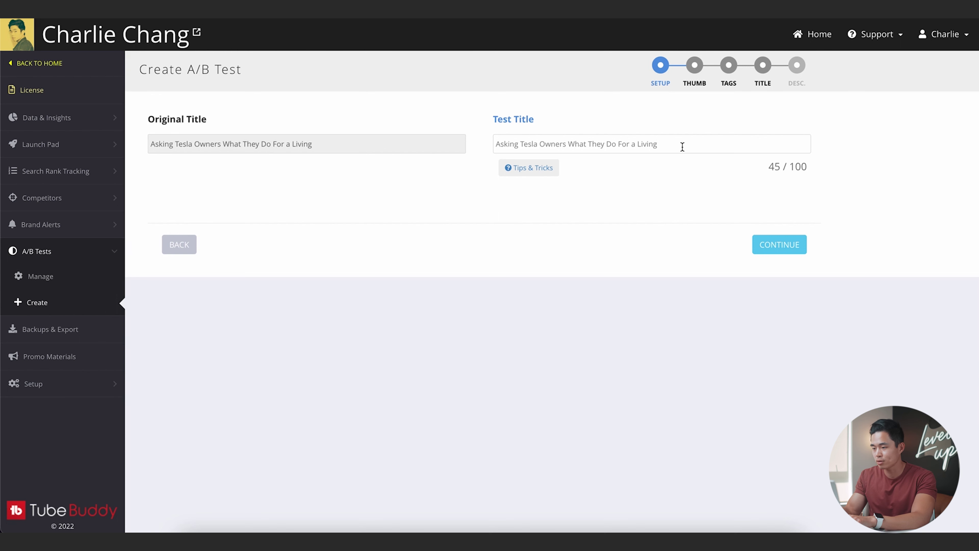
{"action": "key", "text": "BackSpace"}
{"action": "key", "text": "BackSpace"}
{"action": "key", "text": "BackSpace"}
{"action": "key", "text": "BackSpace"}
{"action": "key", "text": "BackSpace"}
{"action": "key", "text": "BackSpace"}
{"action": "key", "text": "BackSpace"}
{"action": "key", "text": "BackSpace"}
{"action": "type", "text": "Work"}
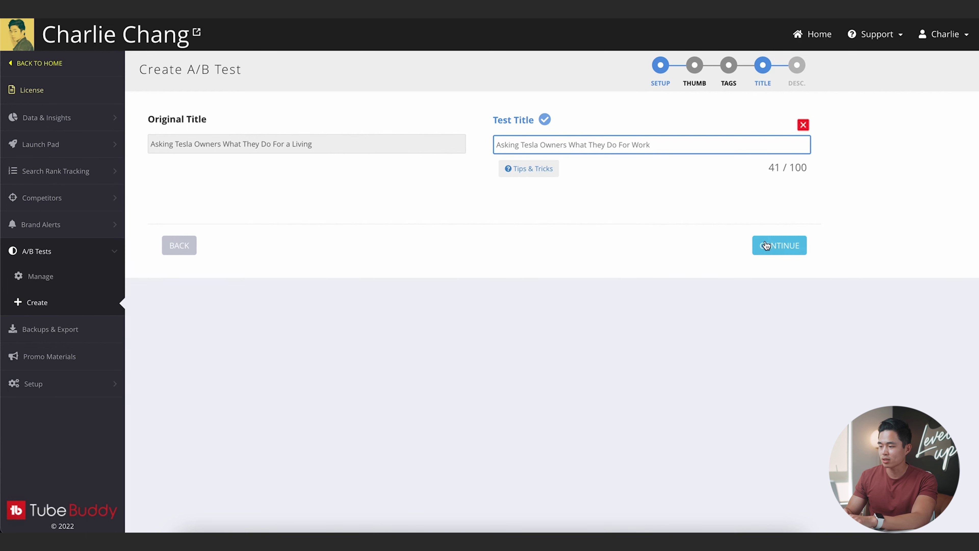
{"action": "left_click", "coordinate": [776, 245]}
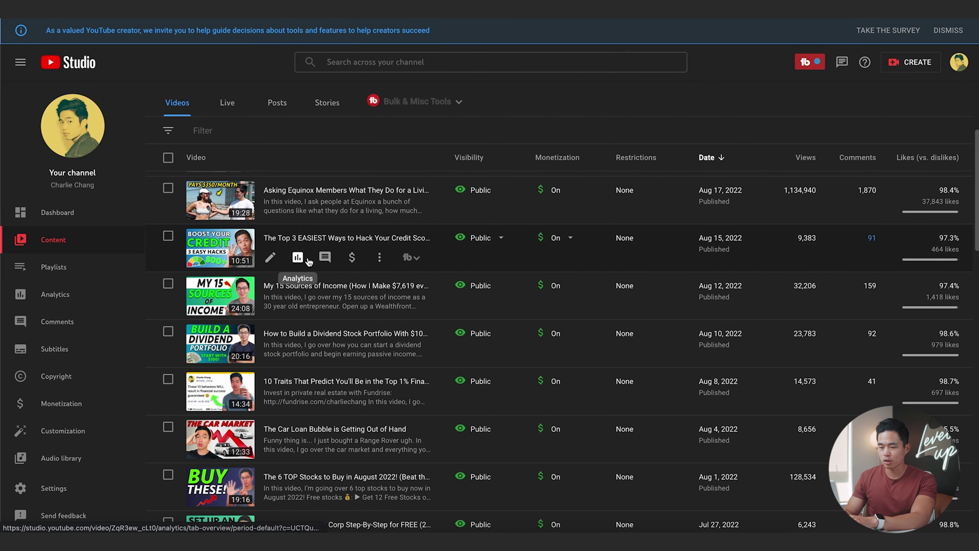
{"action": "left_click", "coordinate": [270, 257]}
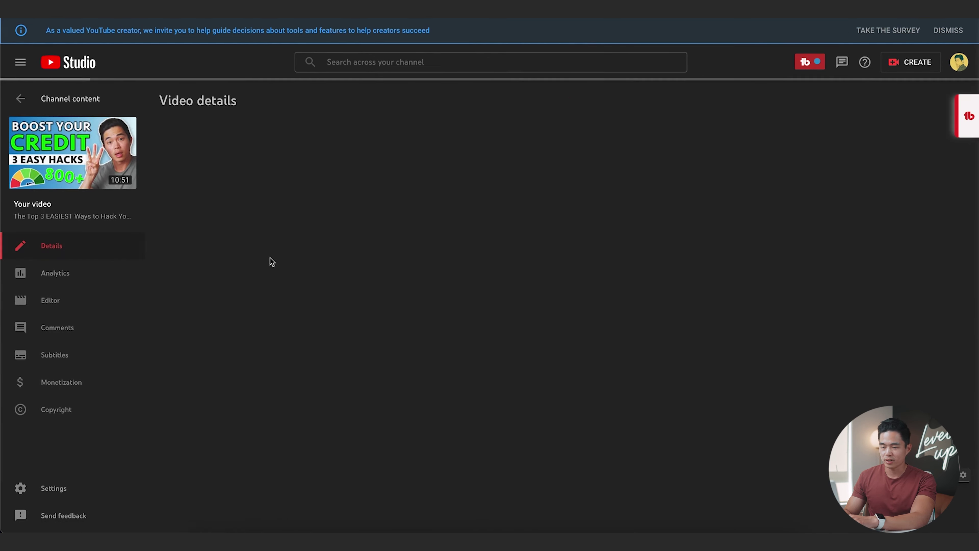
- Scroll the credit score hacks video's details to its TubeBuddy tag ranks and Recommended Tags
{"action": "scroll", "coordinate": [788, 285], "scroll_direction": "down", "scroll_amount": 10}
{"action": "scroll", "coordinate": [788, 285], "scroll_direction": "down", "scroll_amount": 15}
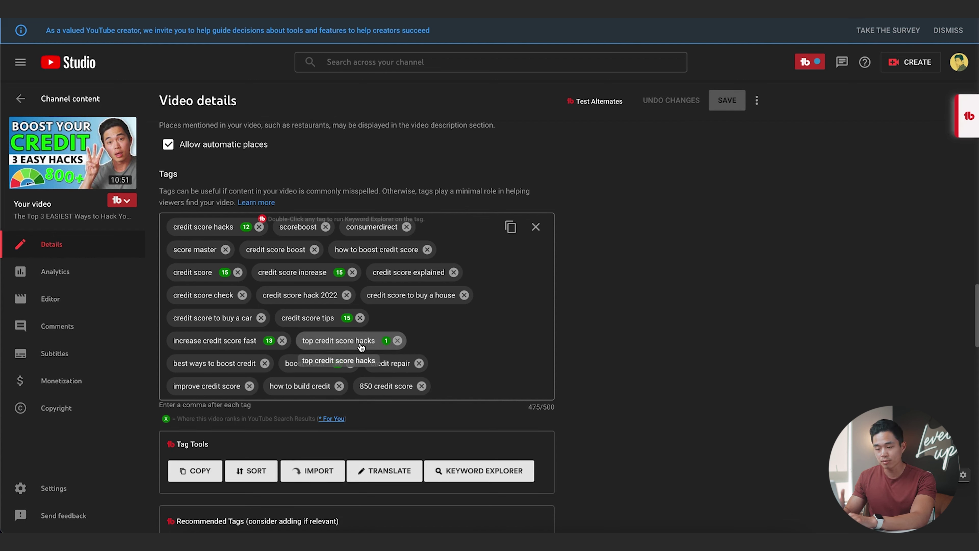
{"action": "mouse_move", "coordinate": [386, 341]}
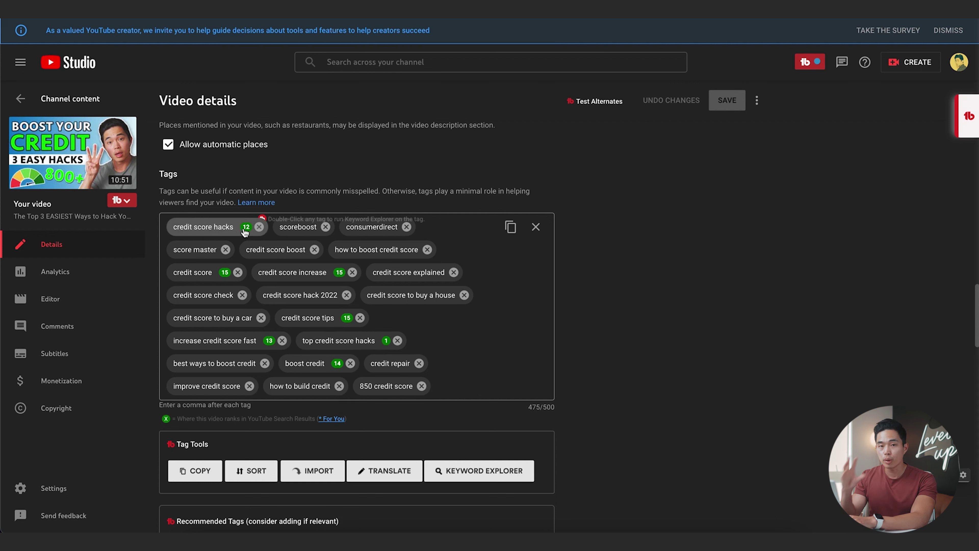
{"action": "mouse_move", "coordinate": [246, 232]}
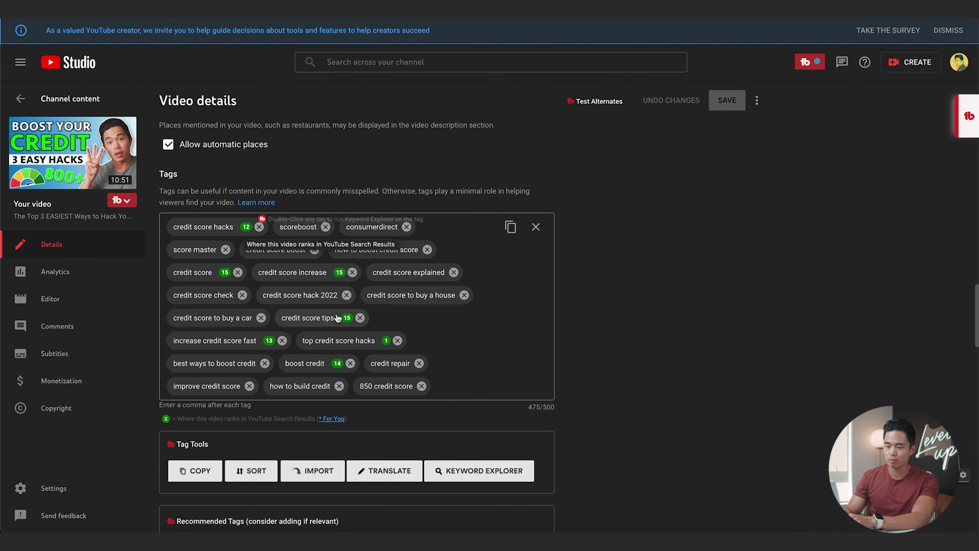
{"action": "scroll", "coordinate": [499, 344], "scroll_direction": "down", "scroll_amount": 1}
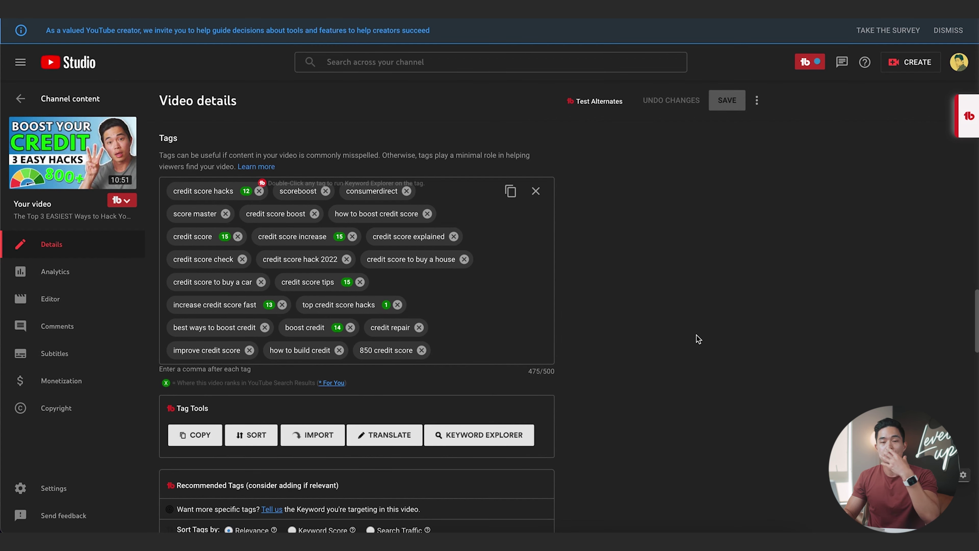
{"action": "scroll", "coordinate": [696, 335], "scroll_direction": "down", "scroll_amount": 8}
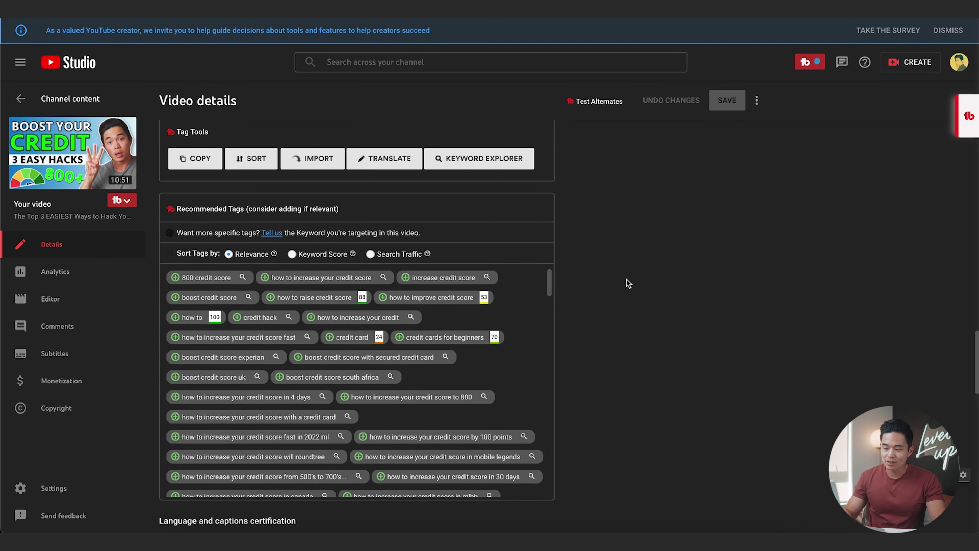
{"action": "scroll", "coordinate": [602, 358], "scroll_direction": "down", "scroll_amount": 2}
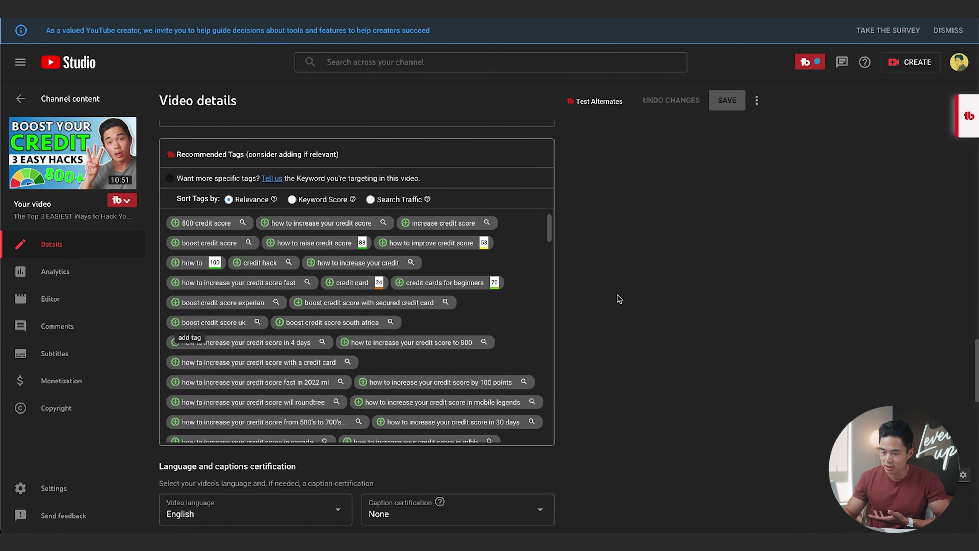
{"action": "scroll", "coordinate": [178, 326], "scroll_direction": "down", "scroll_amount": 3}
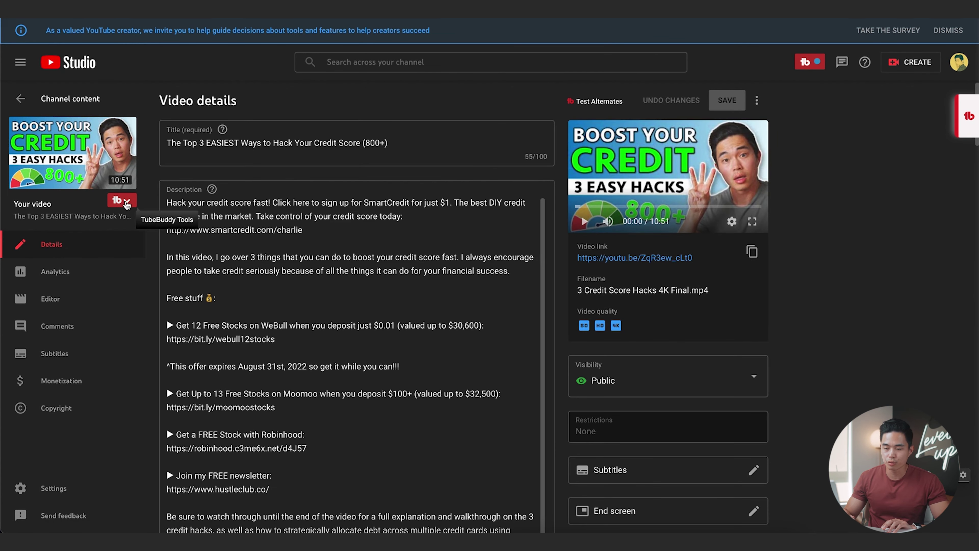
- Show TubeBuddy's tools dropdown beside the credit-score video's thumbnail
{"action": "left_click", "coordinate": [127, 204]}
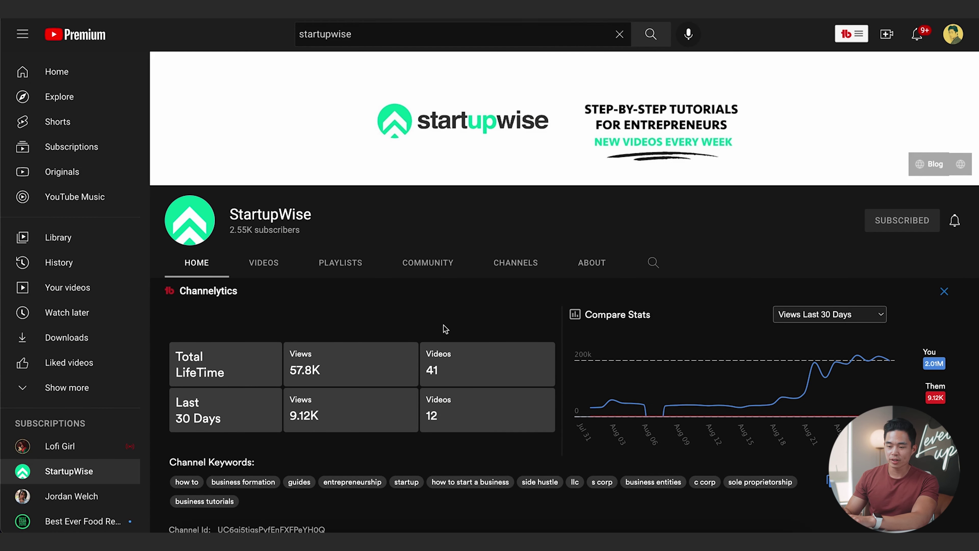
- Check StartupWise's Compare Stats views graph, then switch the comparison chart to Subscribers Last 30 Days
{"action": "scroll", "coordinate": [446, 332], "scroll_direction": "down", "scroll_amount": 1}
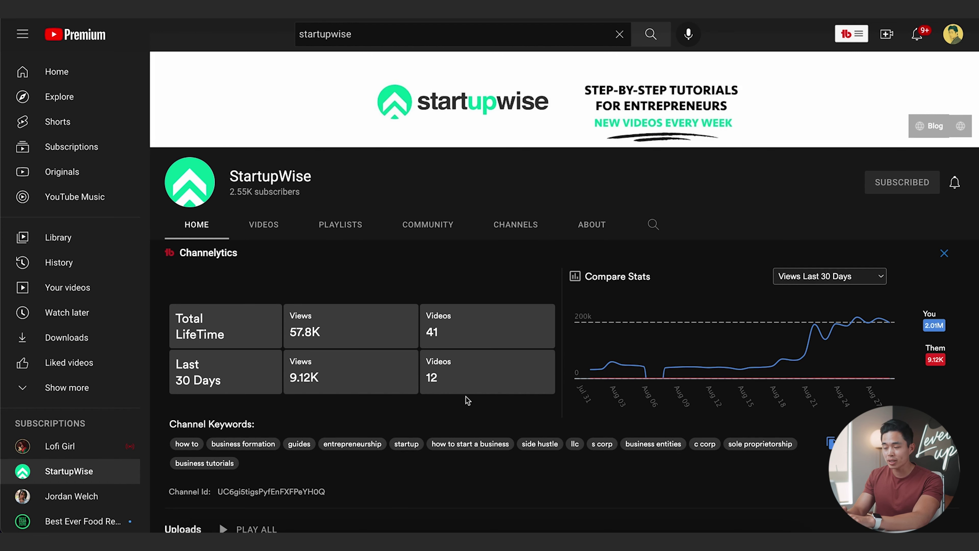
{"action": "scroll", "coordinate": [468, 400], "scroll_direction": "down", "scroll_amount": 1}
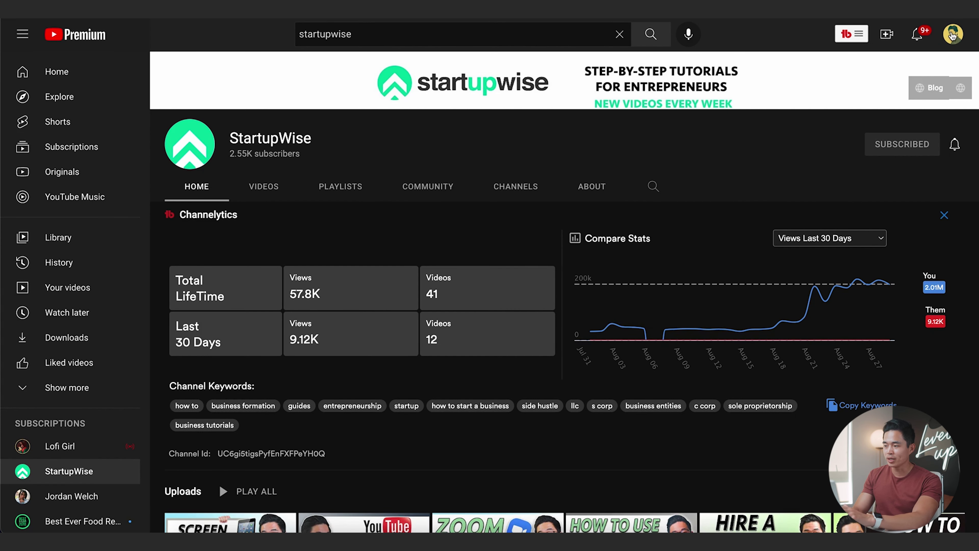
{"action": "scroll", "coordinate": [240, 269], "scroll_direction": "up", "scroll_amount": 2}
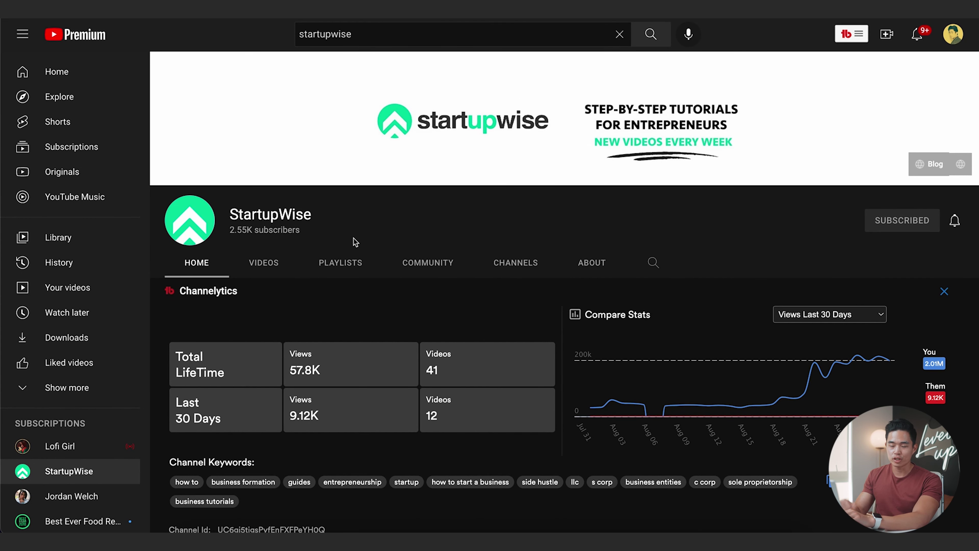
{"action": "scroll", "coordinate": [385, 257], "scroll_direction": "down", "scroll_amount": 1}
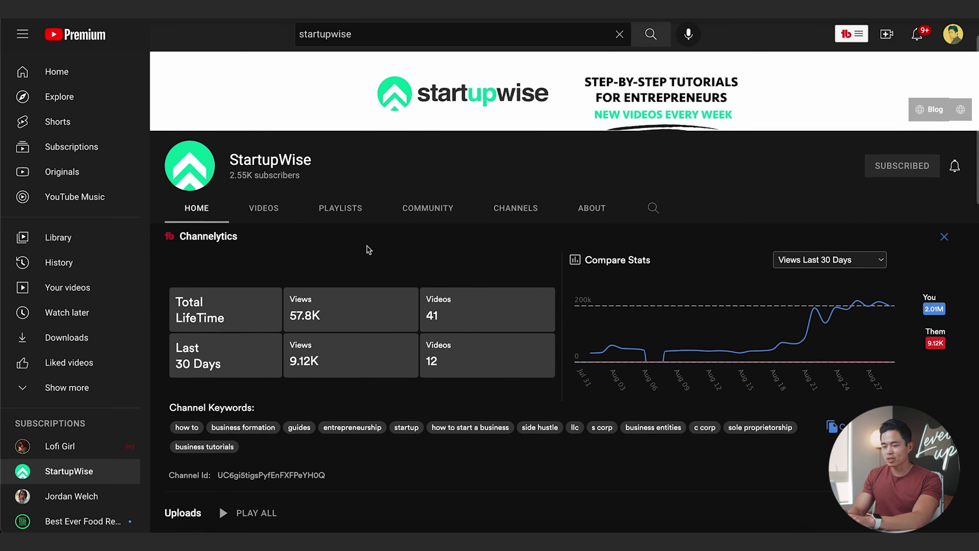
{"action": "scroll", "coordinate": [289, 259], "scroll_direction": "down", "scroll_amount": 1}
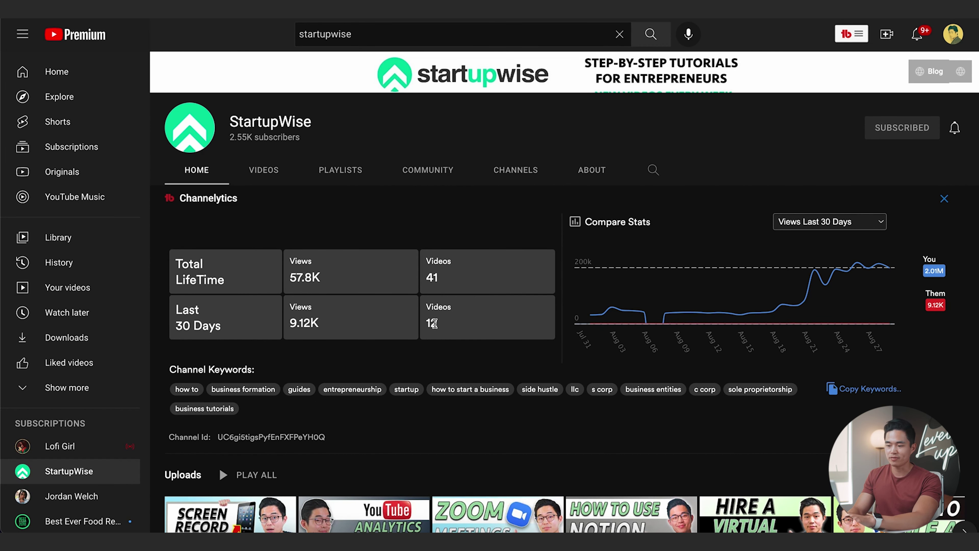
{"action": "mouse_move", "coordinate": [876, 268]}
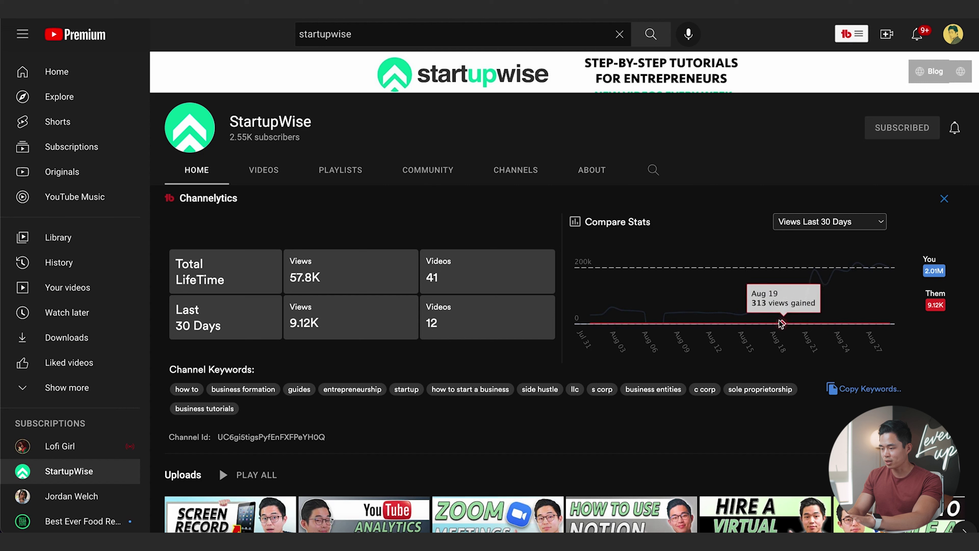
{"action": "left_click", "coordinate": [809, 222]}
{"action": "left_click", "coordinate": [817, 234]}
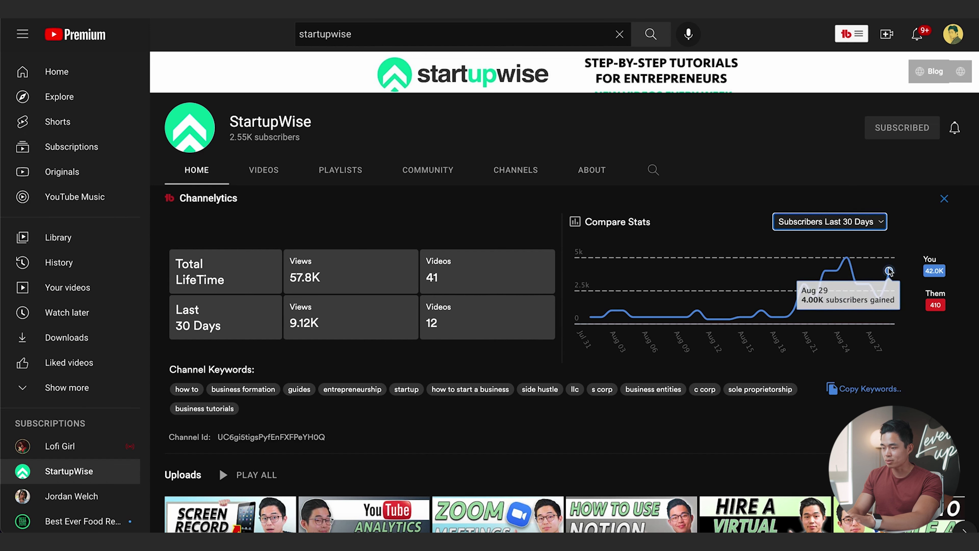
{"action": "left_click", "coordinate": [841, 220]}
{"action": "left_click", "coordinate": [815, 231]}
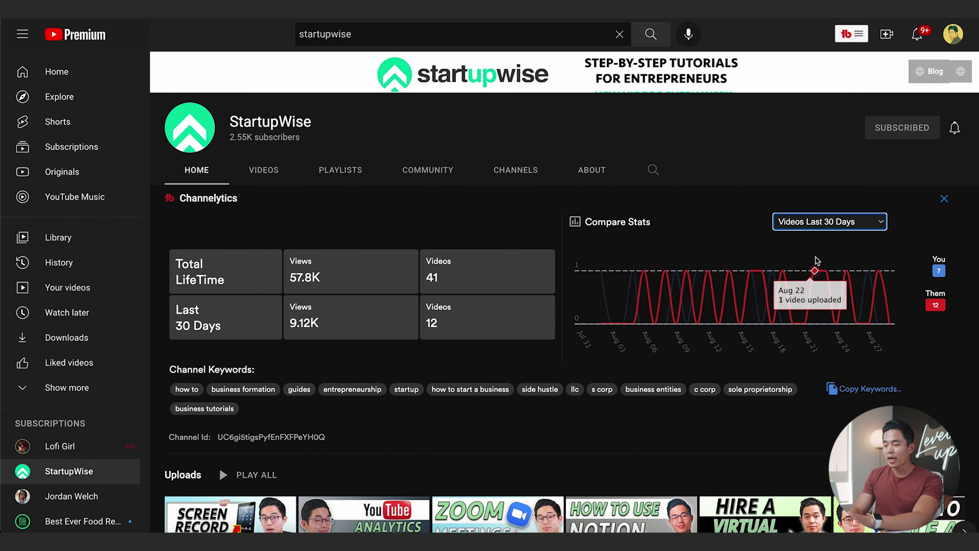